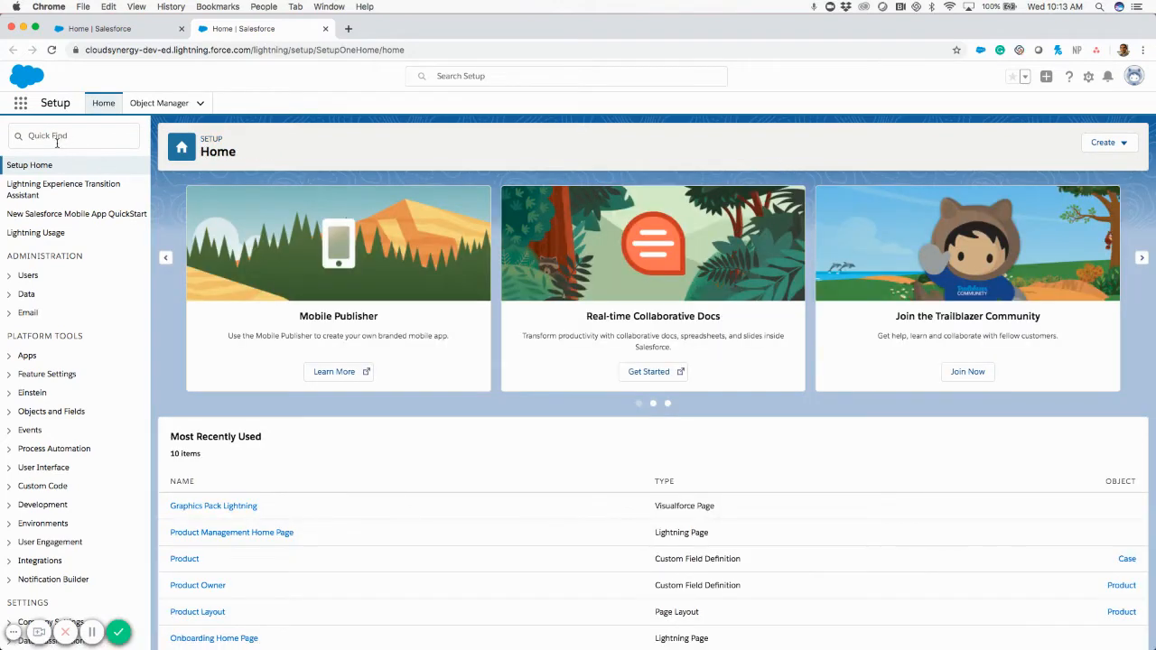
# Filter the Setup menu by typing 'user' into Quick Find.
pyautogui.click(57, 140)
pyautogui.write('u')
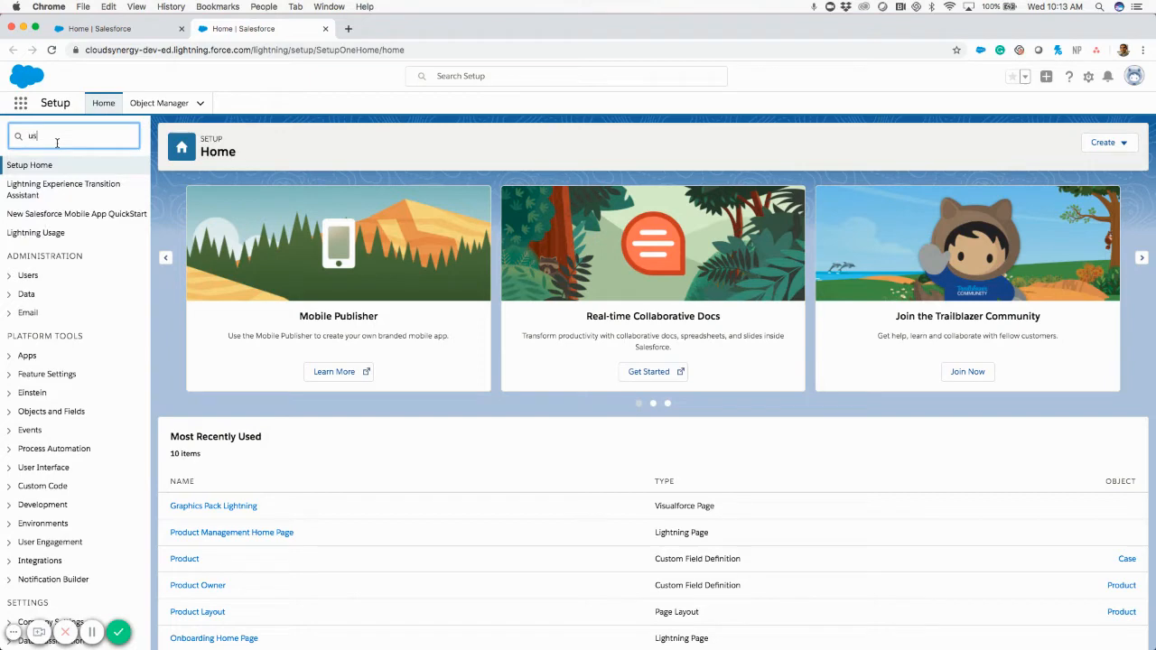
pyautogui.write('ser')
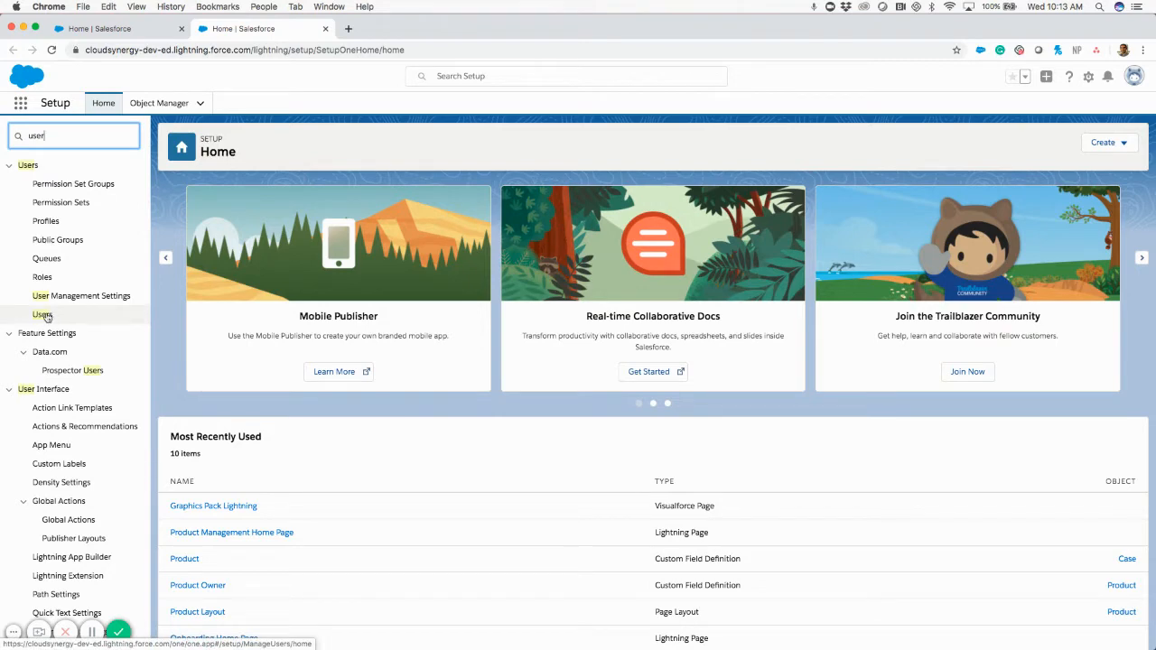
# Open the Users page, confirm the All Users view, and start a new user.
pyautogui.click(47, 316)
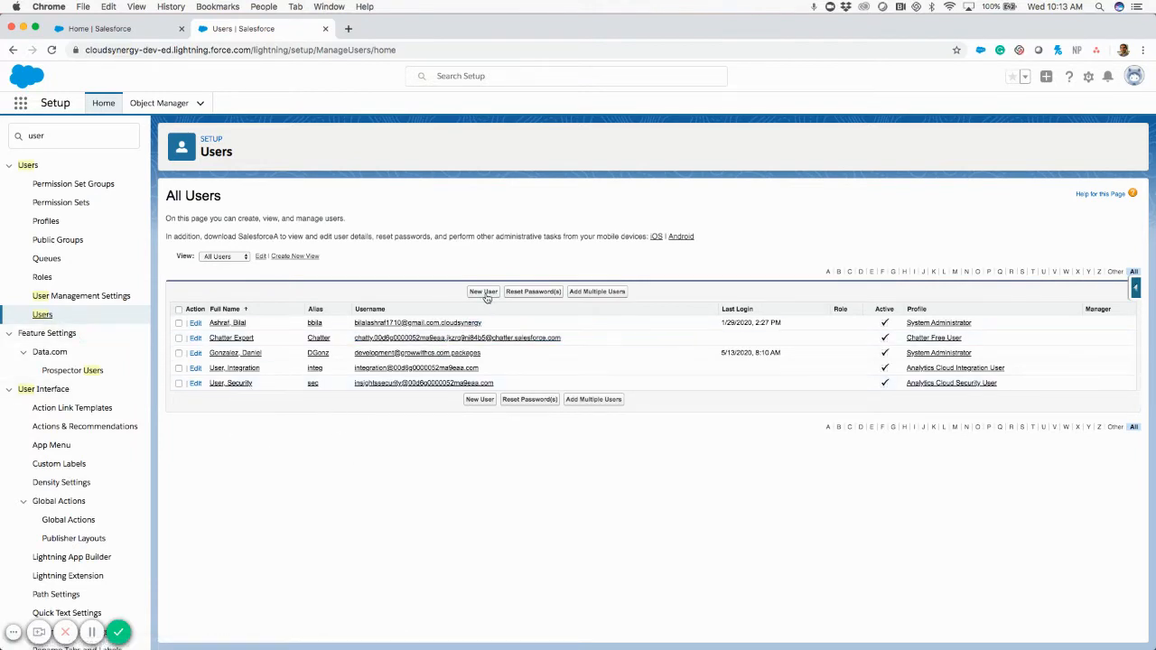
pyautogui.click(178, 323)
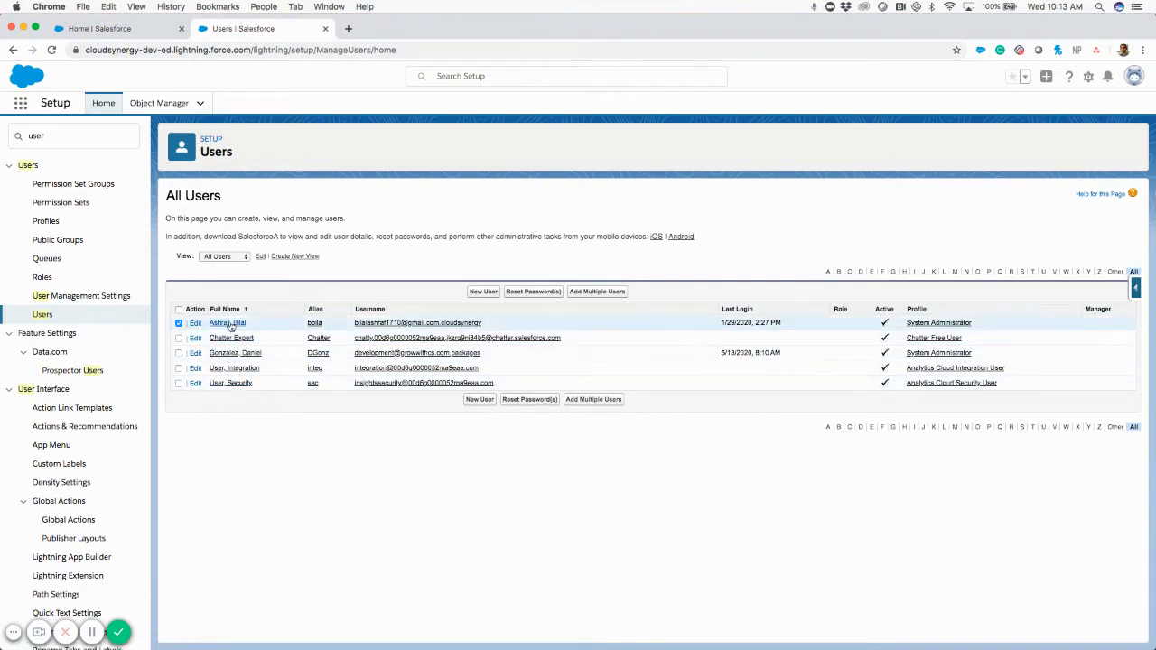
pyautogui.click(236, 258)
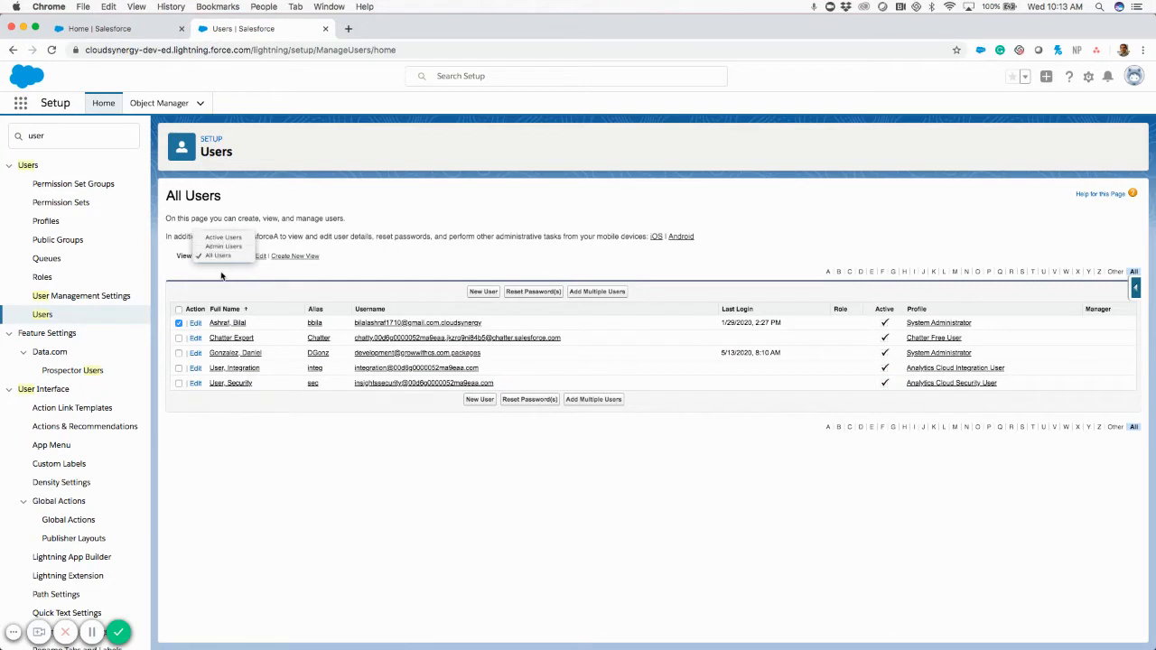
pyautogui.click(222, 276)
pyautogui.click(223, 260)
pyautogui.click(218, 271)
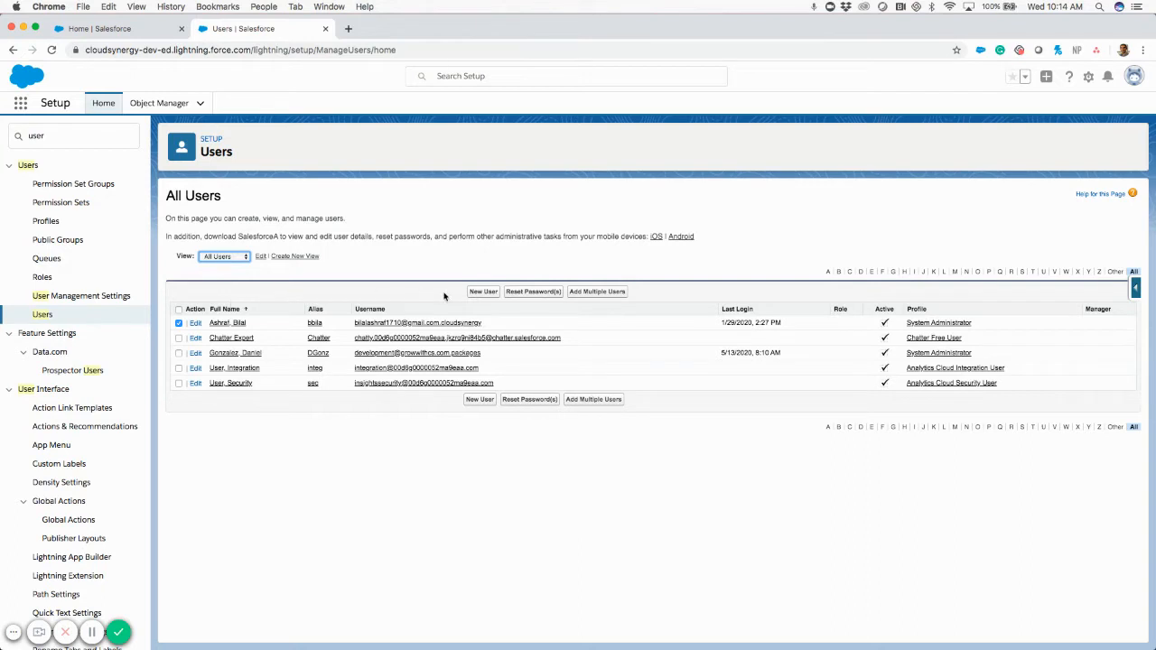
pyautogui.click(483, 292)
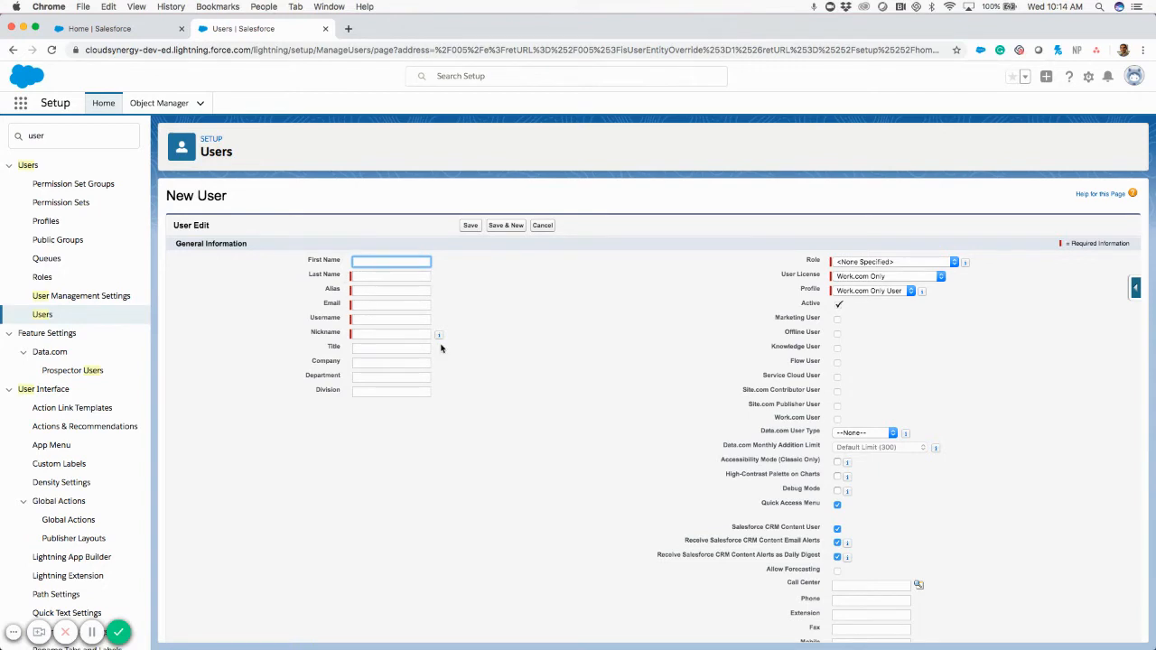
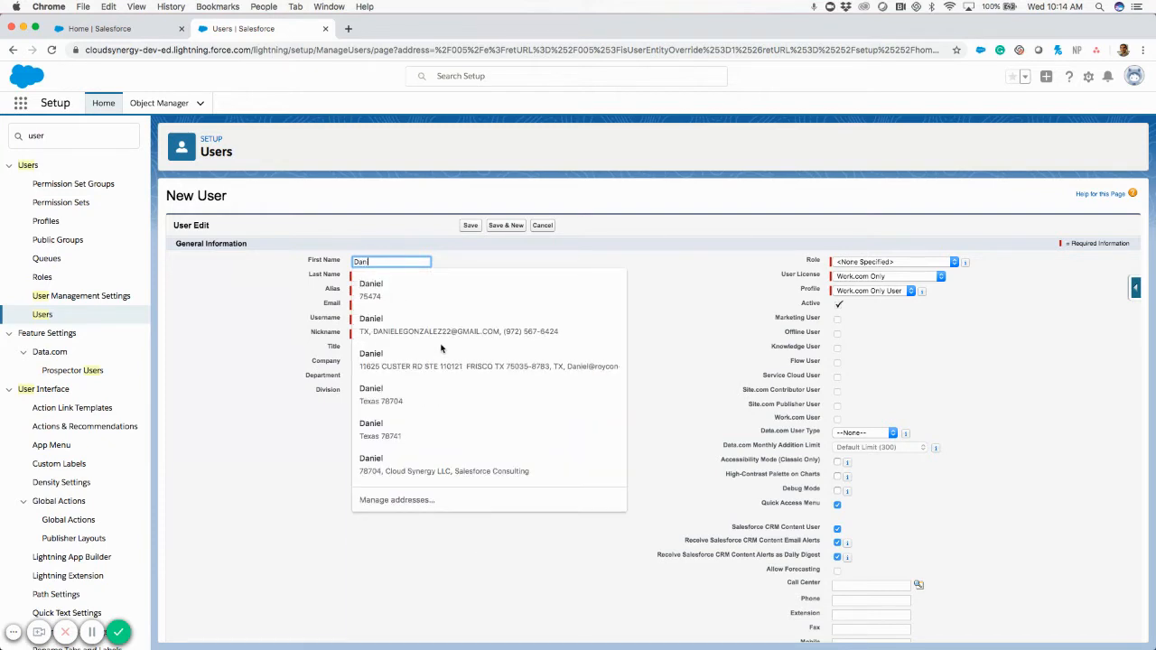
# Enter the new user's first and last name so the alias auto-fills.
pyautogui.click(479, 251)
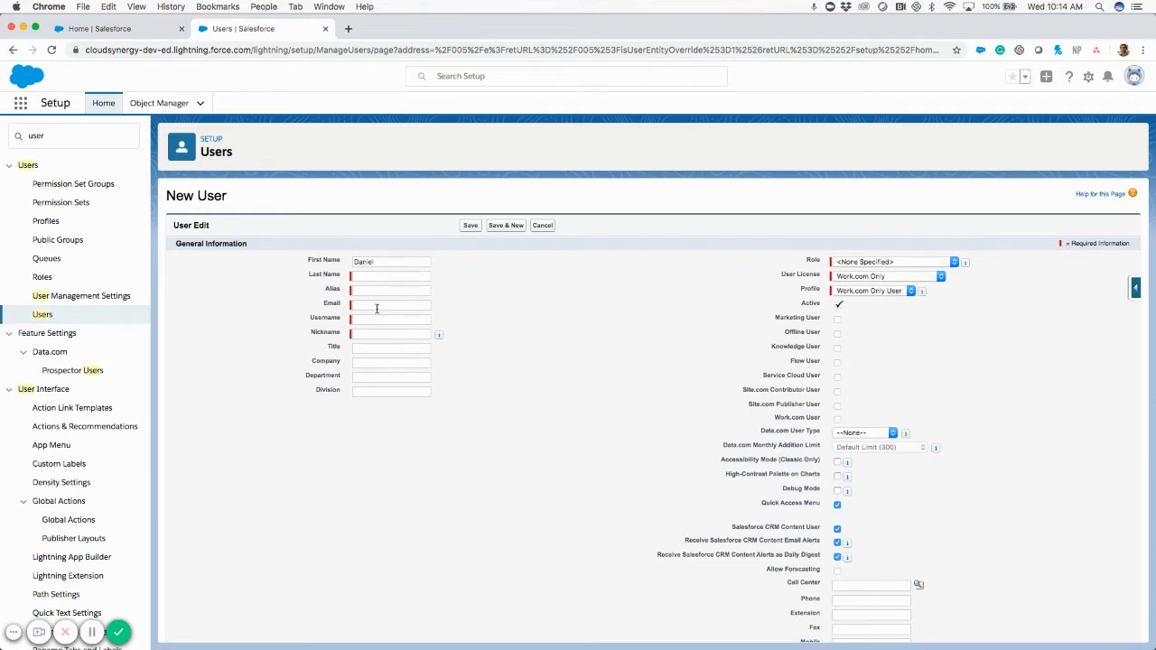
pyautogui.click(372, 273)
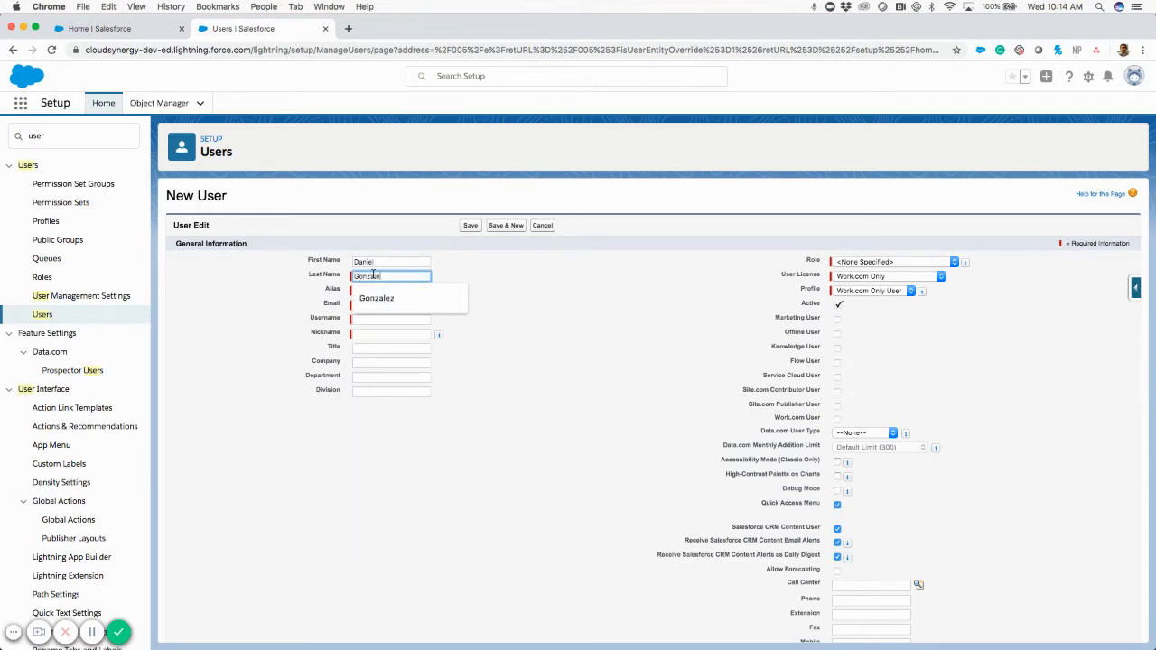
pyautogui.click(528, 285)
# Enter the user's email address so the username auto-fills, then review both values.
pyautogui.click(385, 305)
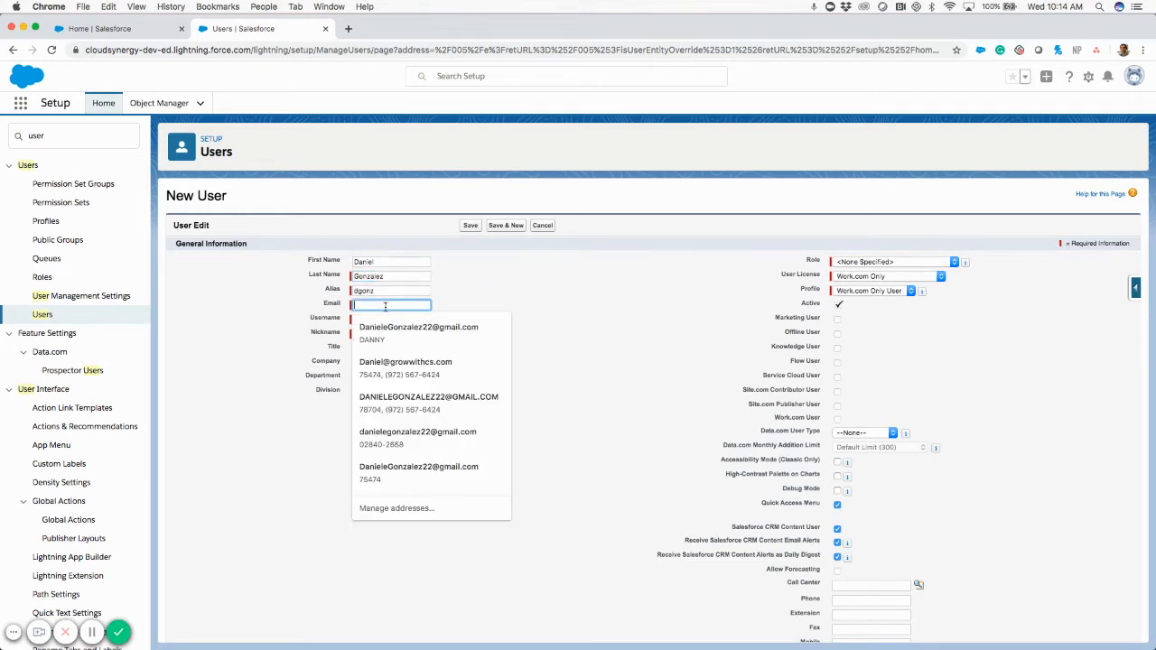
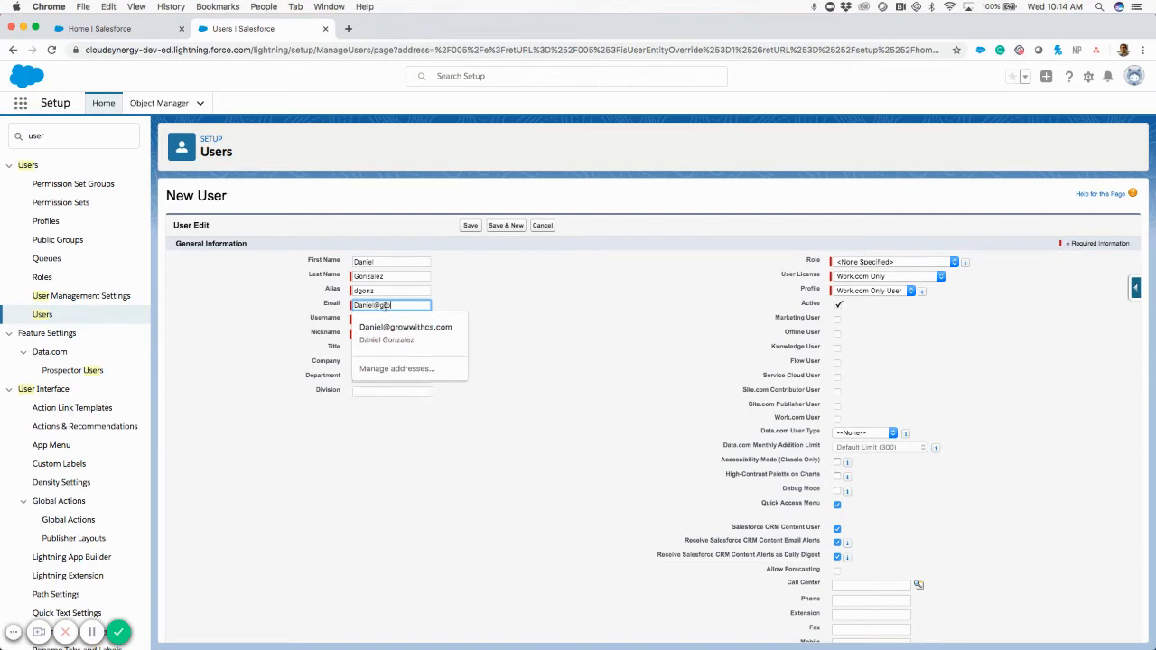
pyautogui.click(516, 273)
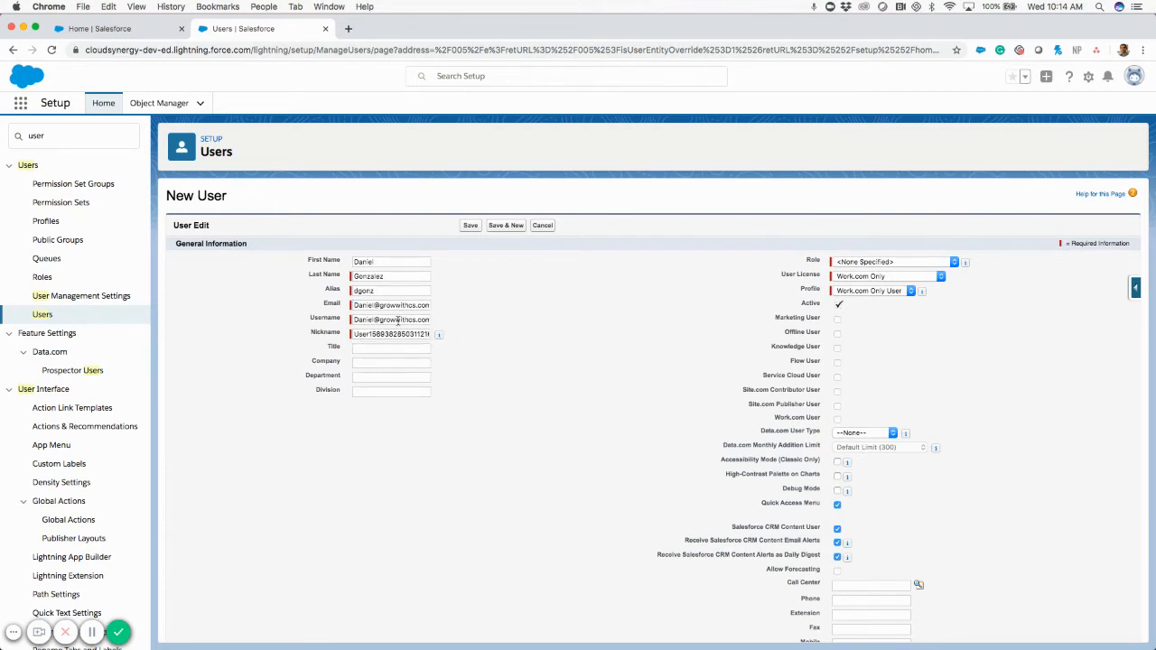
pyautogui.moveTo(353, 305); pyautogui.dragTo(434, 306)
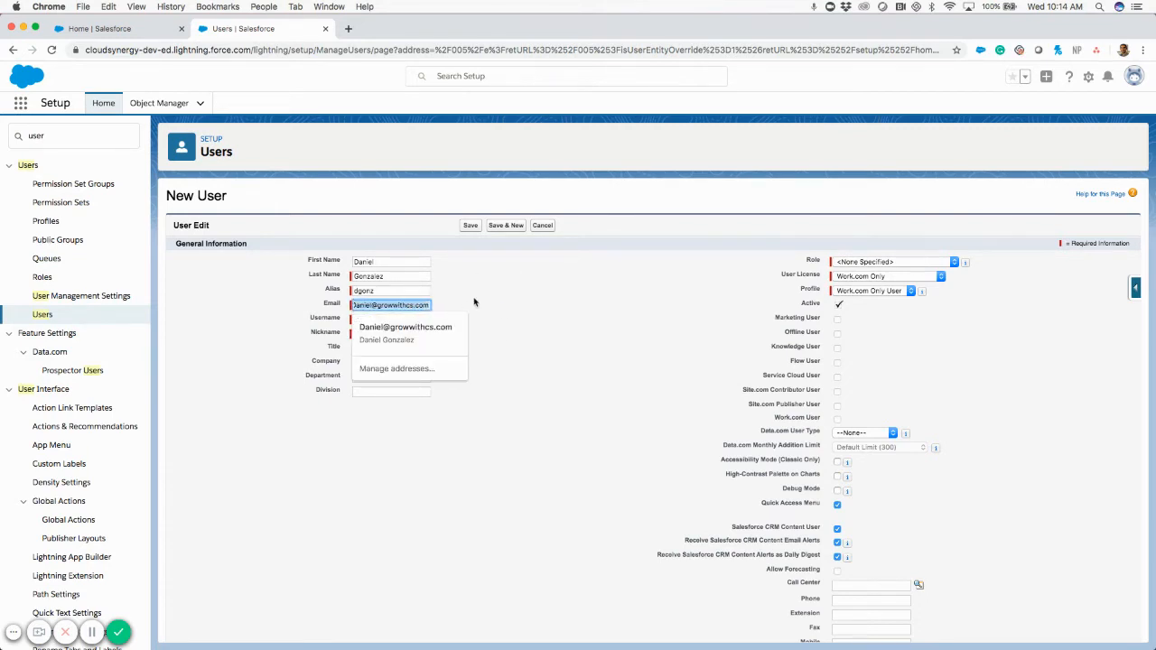
pyautogui.moveTo(353, 320); pyautogui.dragTo(460, 317)
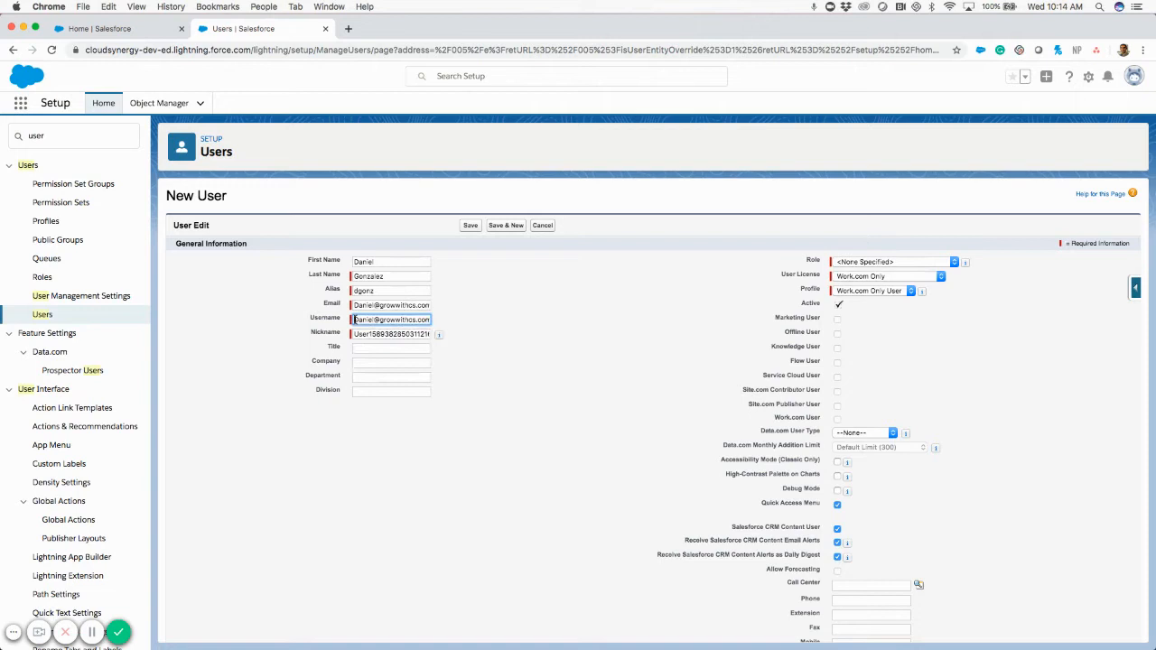
pyautogui.click(459, 317)
# Let username and nickname auto-fill from the email, then select the username's domain.
pyautogui.click(361, 306)
pyautogui.click(546, 291)
pyautogui.click(401, 319)
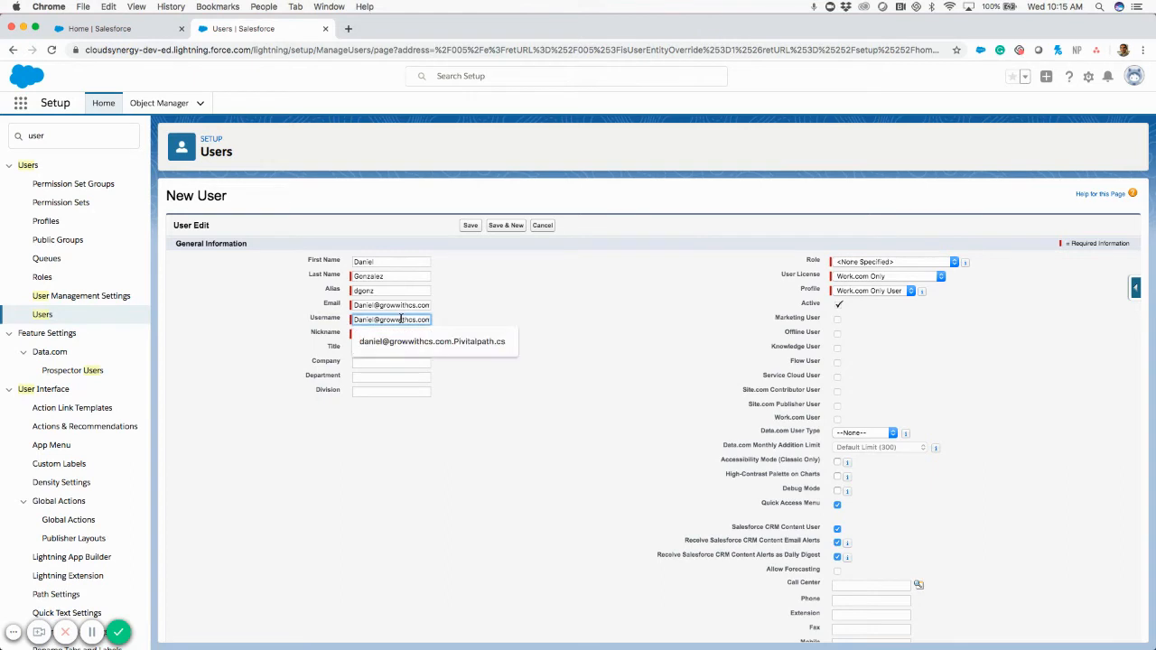
pyautogui.doubleClick(397, 319)
pyautogui.moveTo(414, 319); pyautogui.dragTo(430, 317)
pyautogui.click(429, 319)
# Append '.test' to the username so it becomes a testing-domain variant.
pyautogui.write('.')
pyautogui.press('Tab')
pyautogui.click(428, 320)
pyautogui.write('testing')
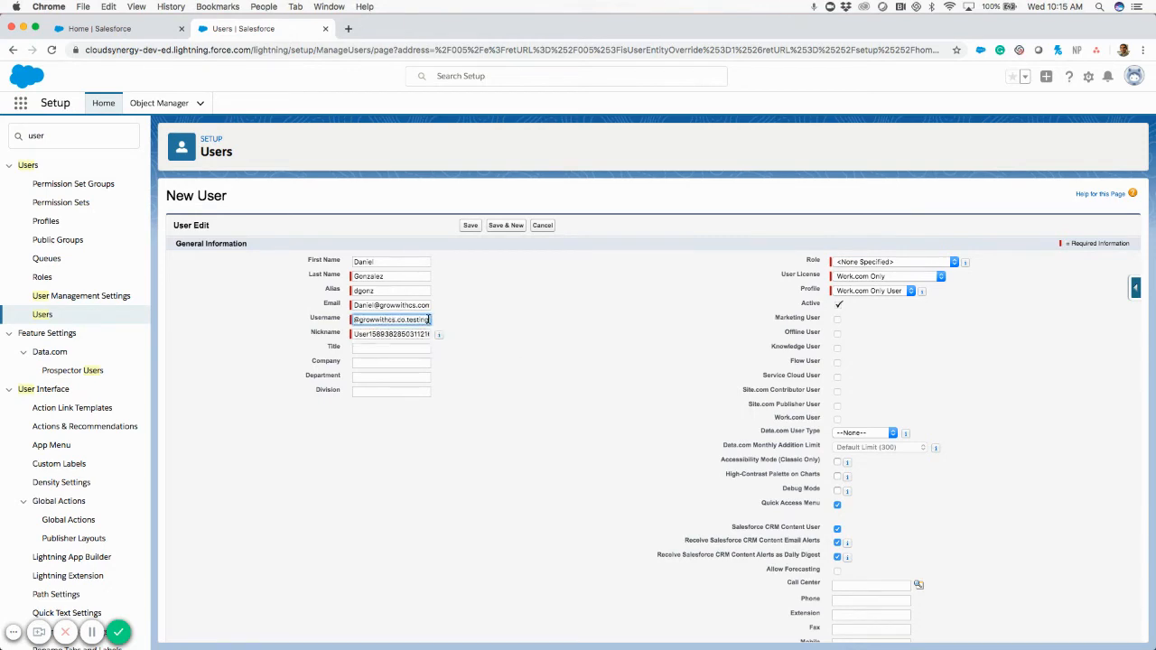
pyautogui.click(496, 349)
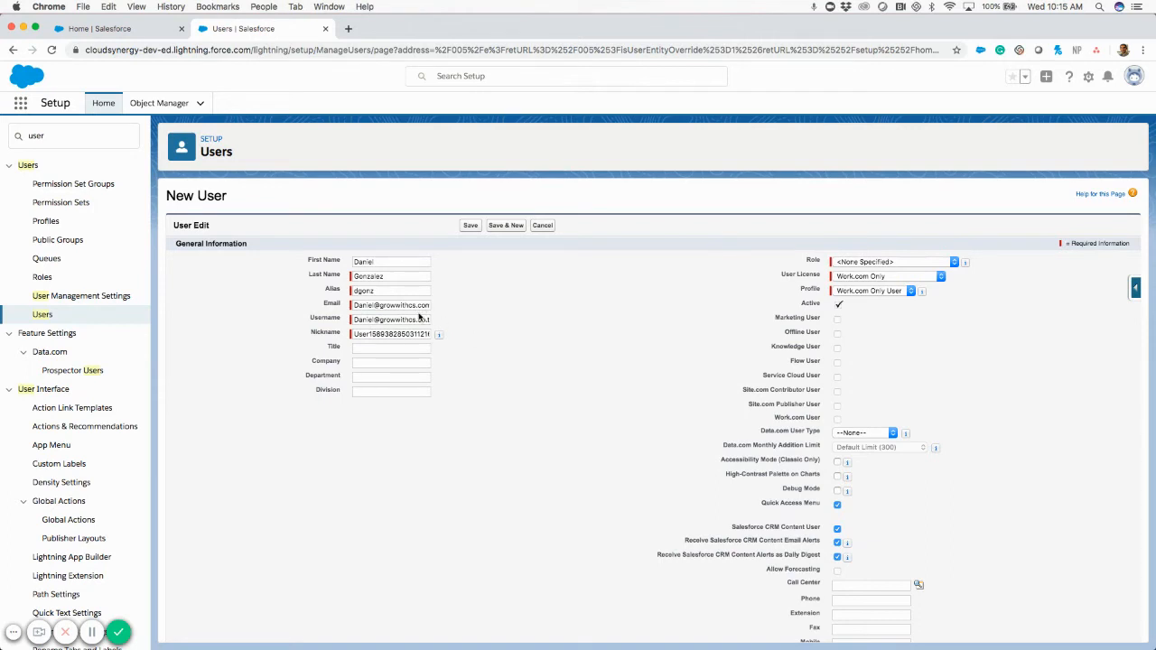
pyautogui.click(380, 323)
pyautogui.moveTo(380, 322); pyautogui.dragTo(438, 326)
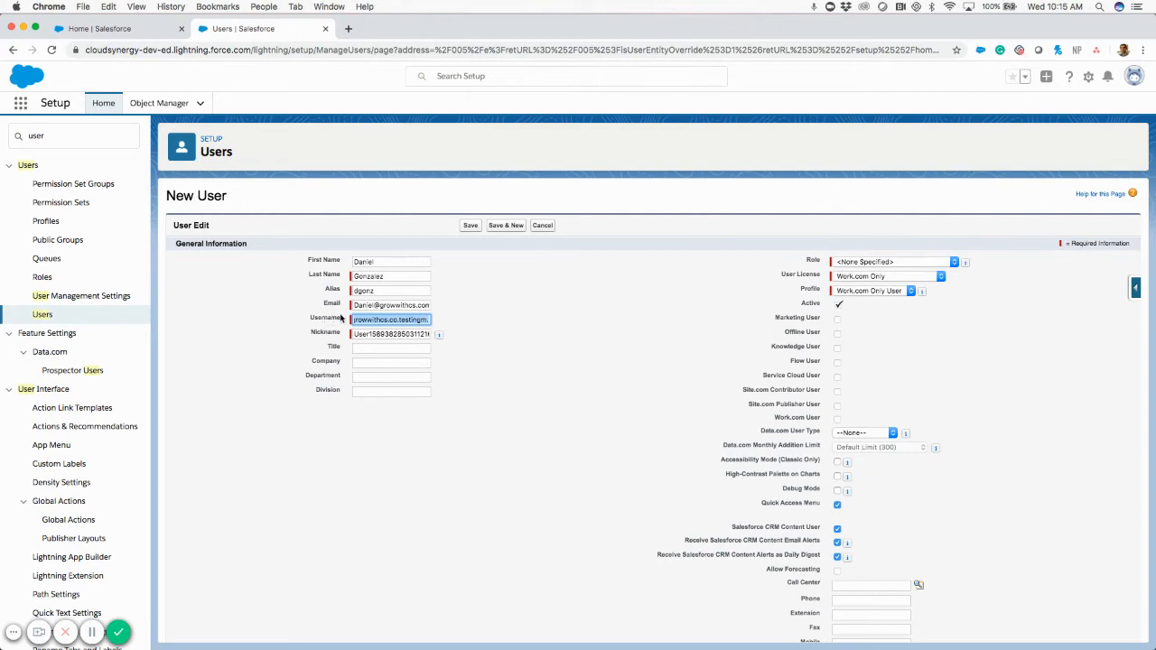
pyautogui.click(489, 326)
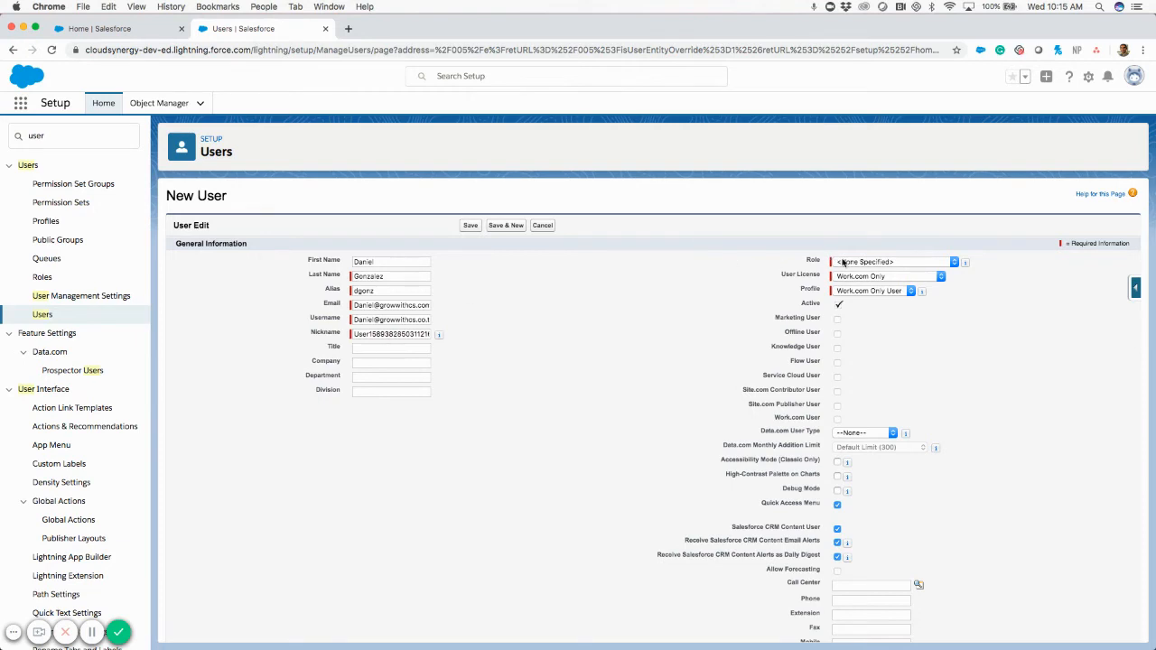
# Choose CEO from the Role picklist for the new user.
pyautogui.moveTo(786, 261); pyautogui.dragTo(776, 291)
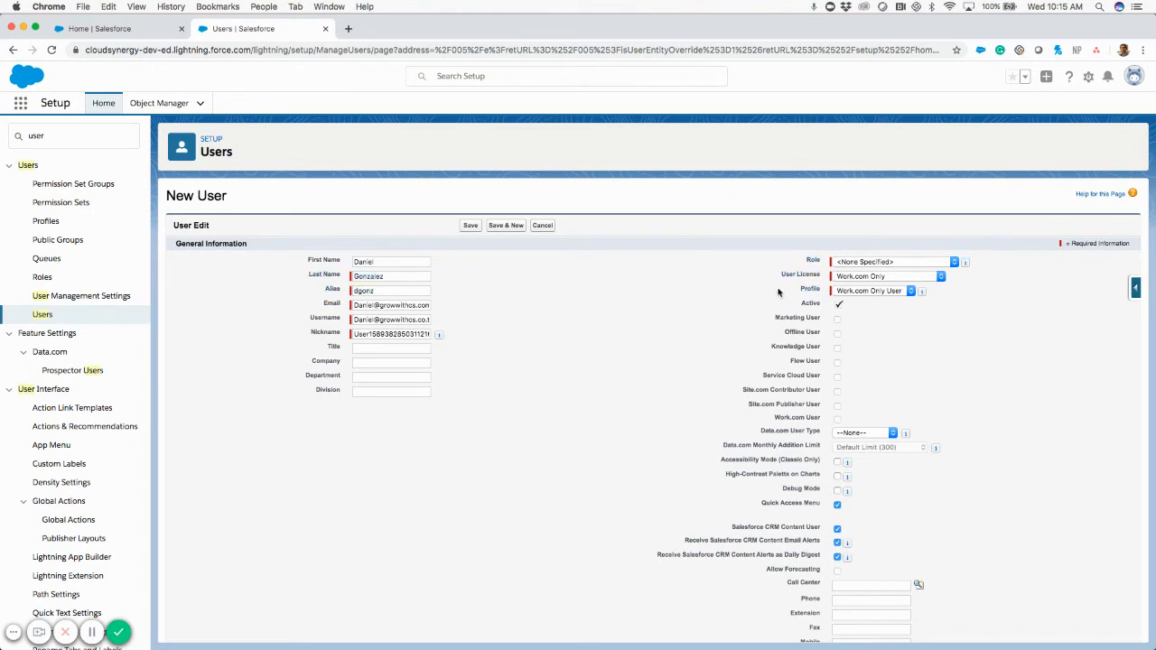
pyautogui.click(858, 266)
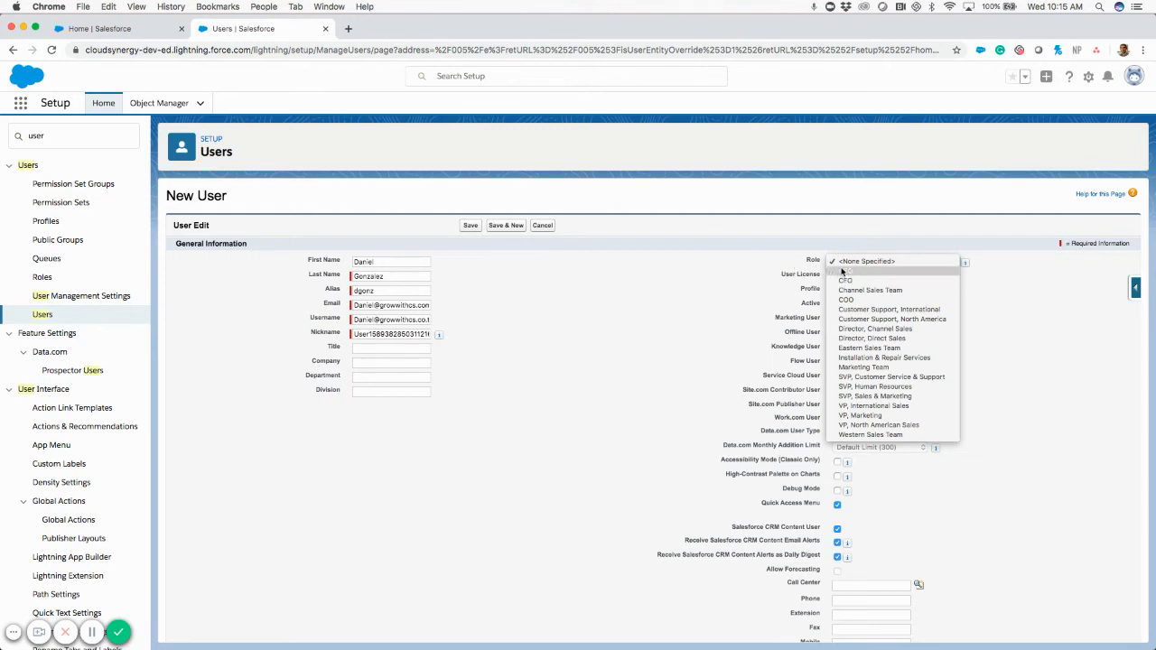
pyautogui.click(842, 271)
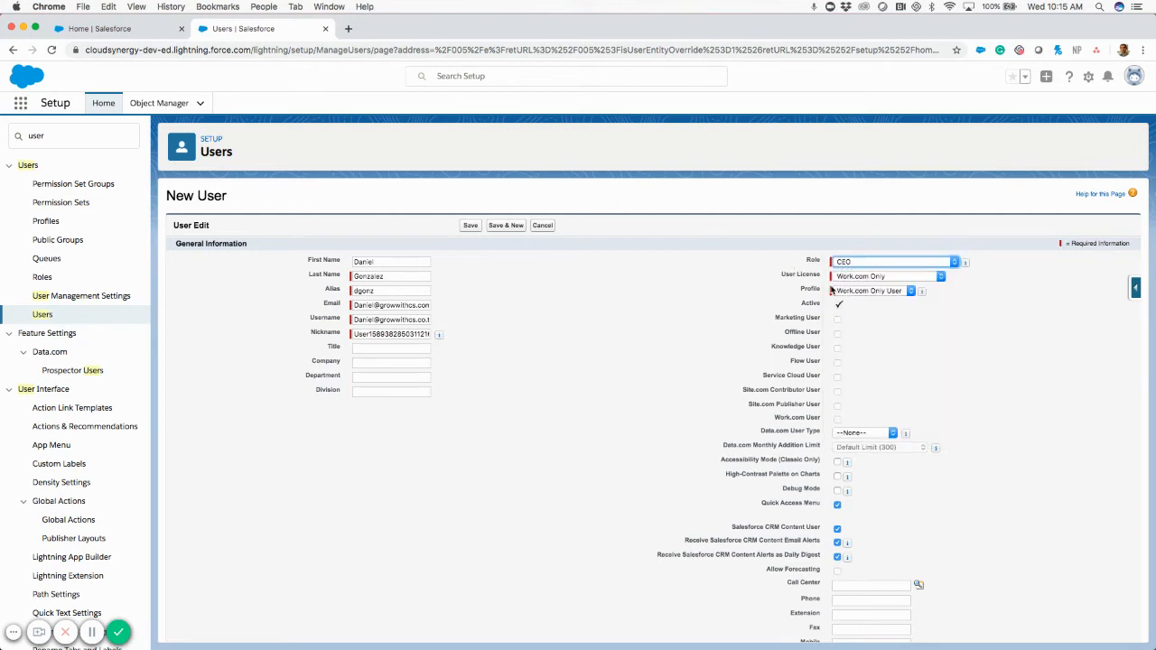
pyautogui.click(864, 276)
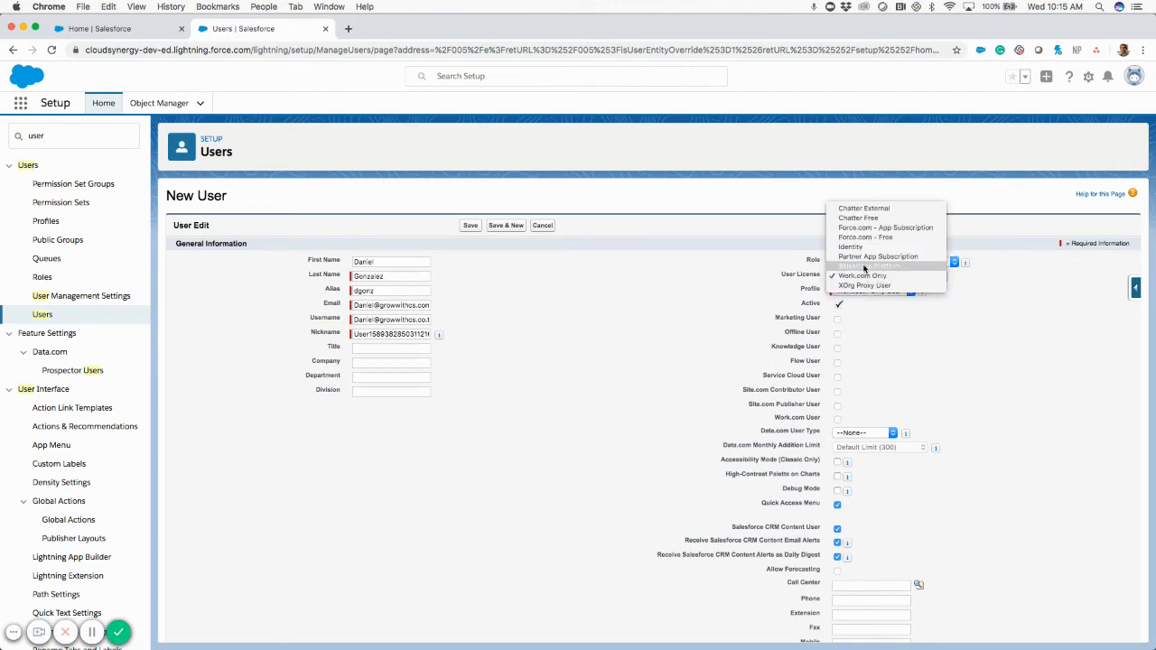
# Try the Salesforce Platform and Work.com Only licenses to compare their allowed profiles.
pyautogui.click(744, 269)
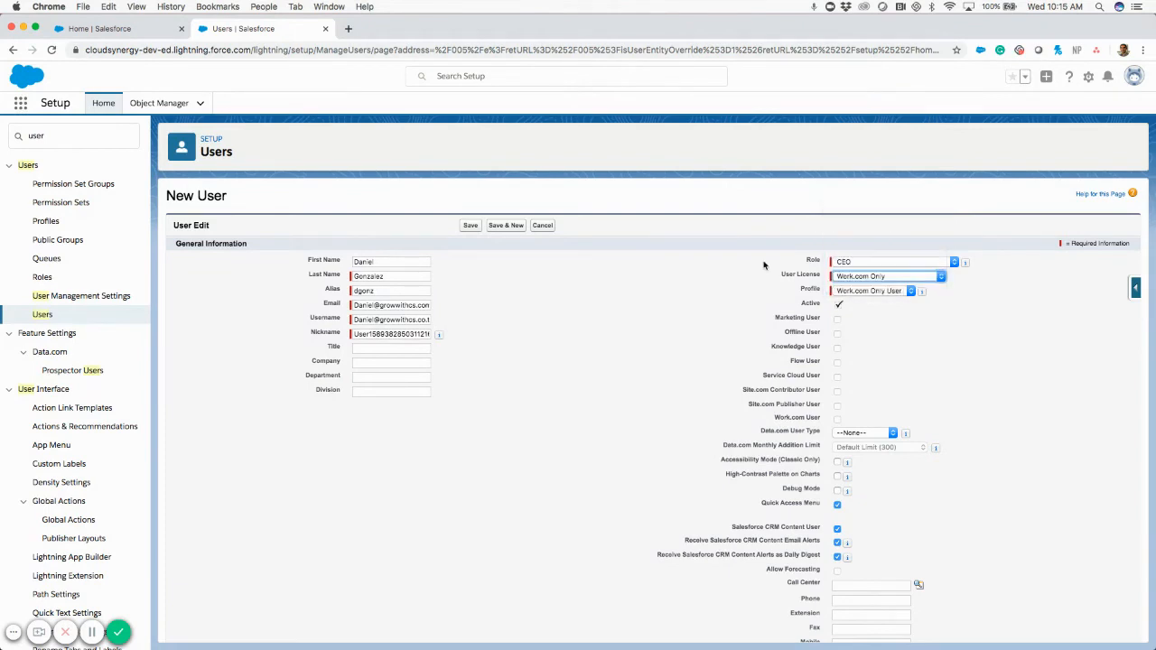
pyautogui.click(840, 277)
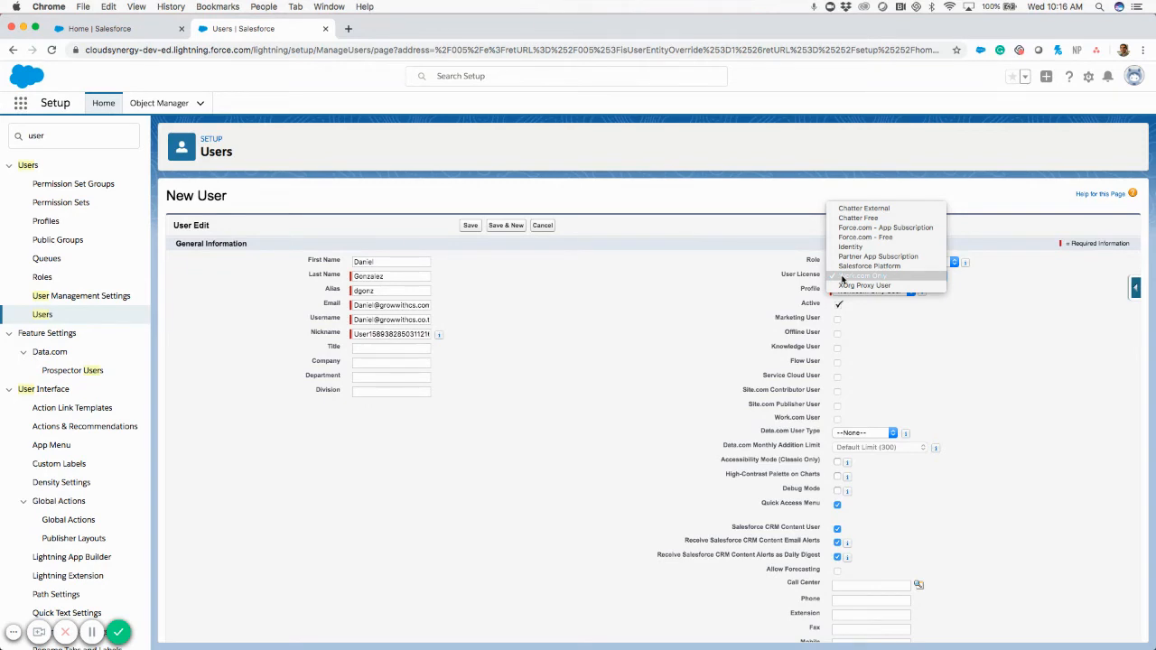
pyautogui.click(849, 267)
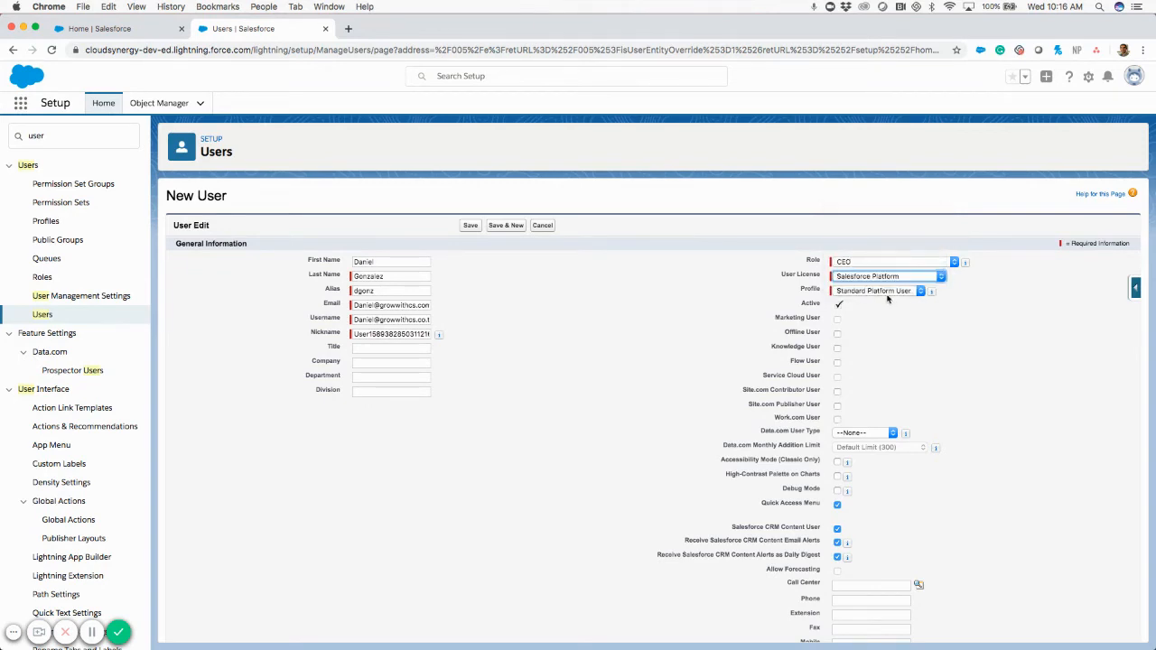
pyautogui.click(884, 294)
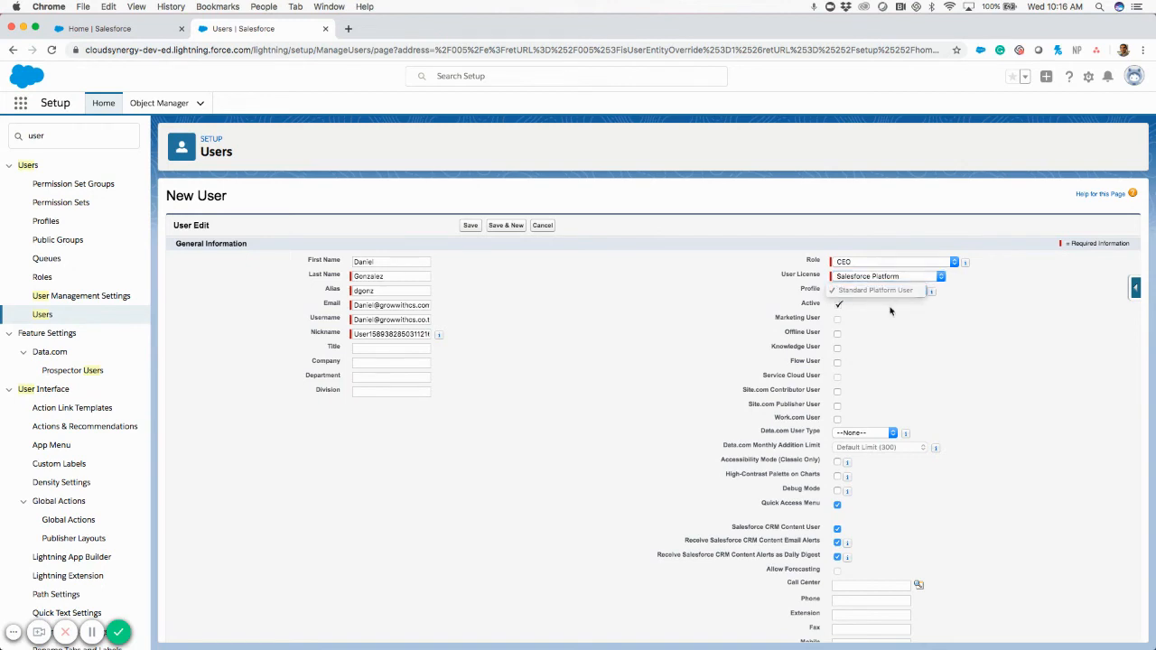
pyautogui.click(883, 277)
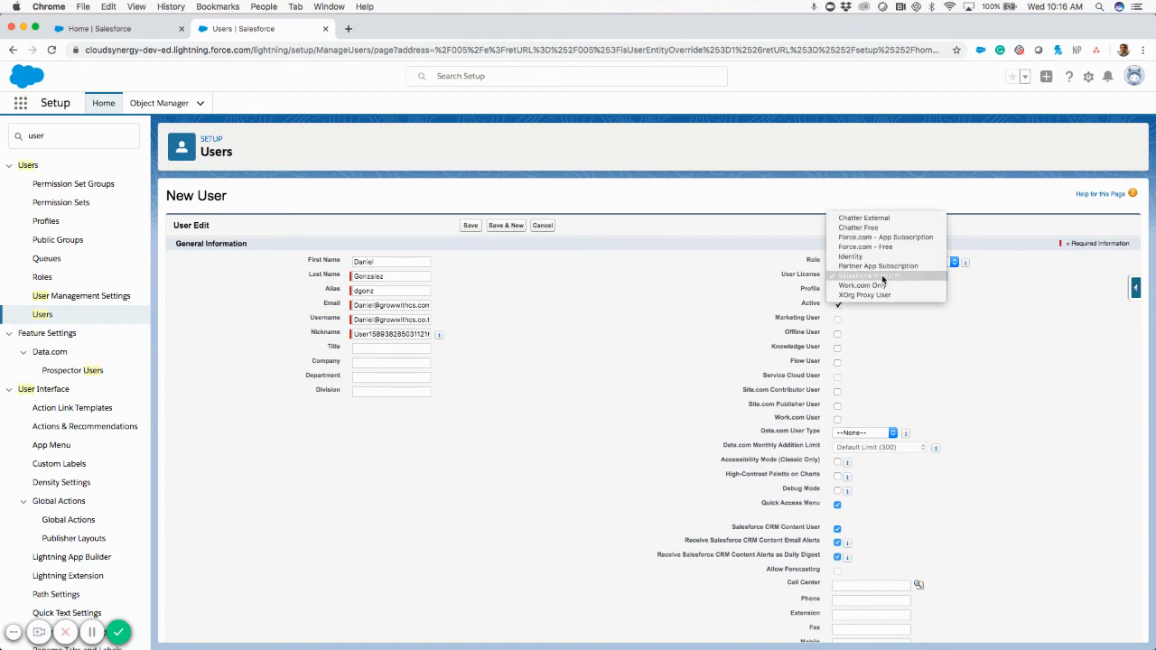
pyautogui.click(875, 285)
pyautogui.click(878, 291)
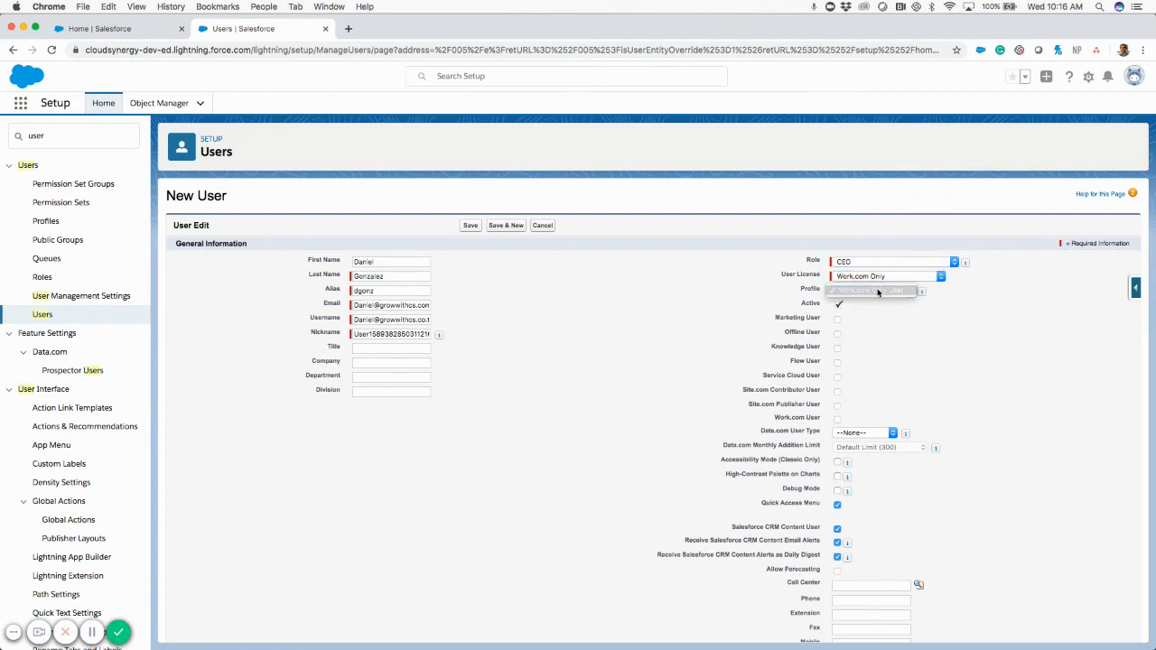
pyautogui.click(878, 291)
# Set User License to Identity with Identity User as the profile.
pyautogui.click(914, 276)
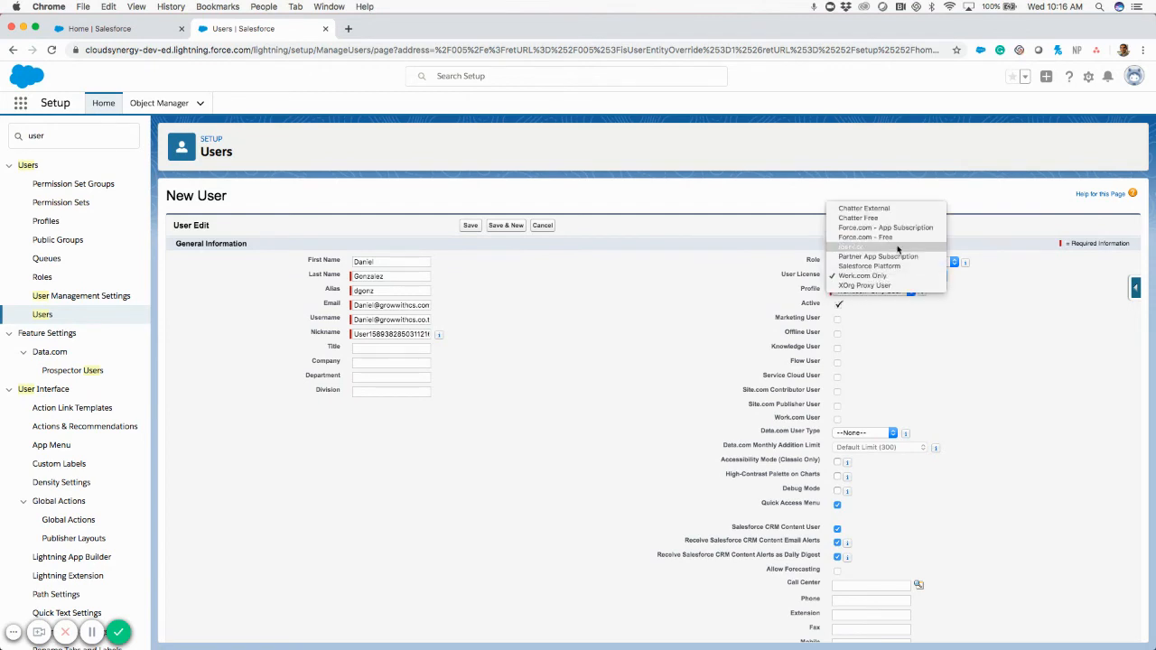
pyautogui.click(897, 249)
pyautogui.click(878, 290)
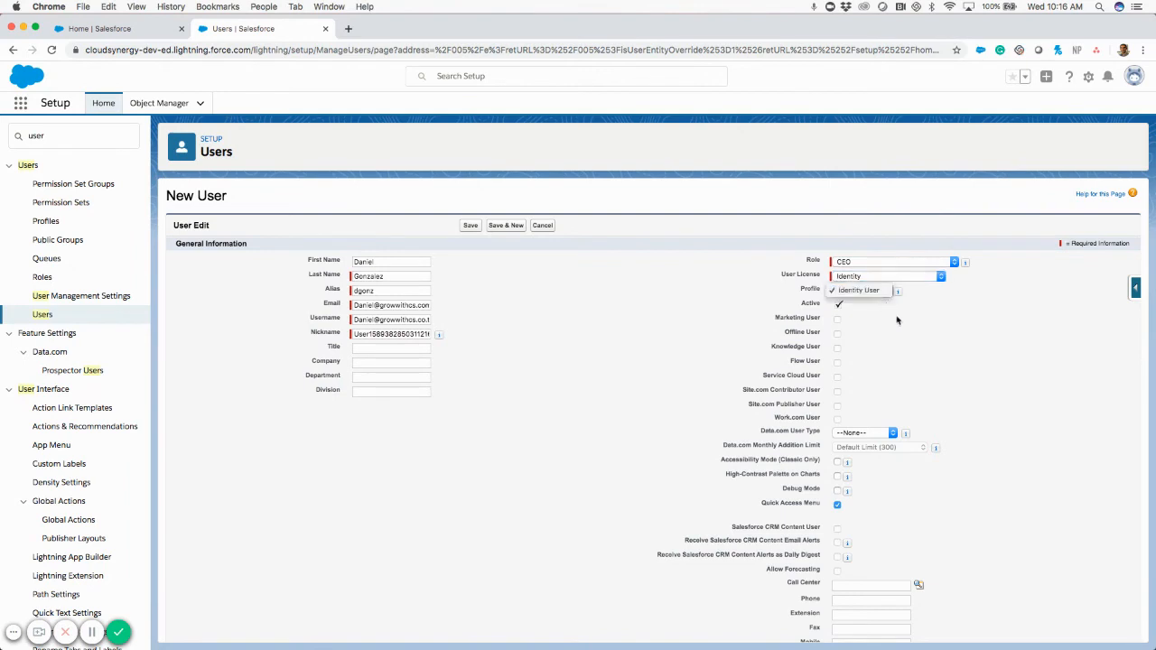
pyautogui.click(897, 319)
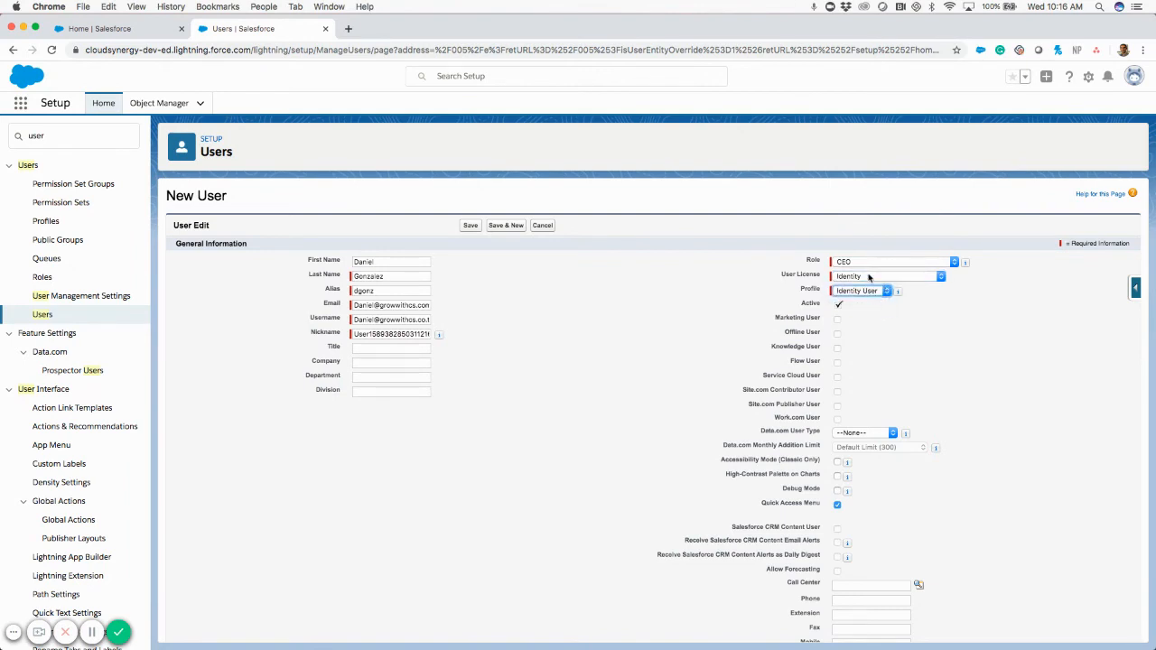
pyautogui.click(786, 277)
pyautogui.moveTo(798, 279); pyautogui.dragTo(849, 283)
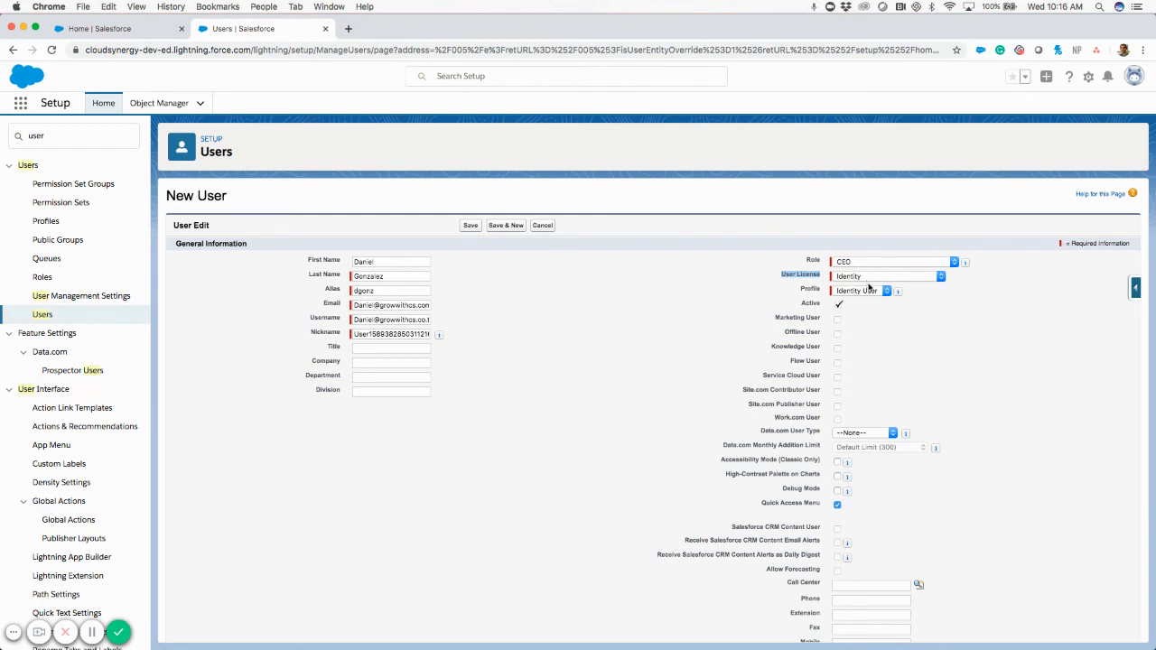
pyautogui.click(869, 291)
pyautogui.click(872, 307)
# Highlight the Profile and Role fields to review the chosen values.
pyautogui.click(808, 291)
pyautogui.moveTo(799, 290); pyautogui.dragTo(818, 290)
pyautogui.moveTo(807, 260); pyautogui.dragTo(822, 261)
pyautogui.click(804, 291)
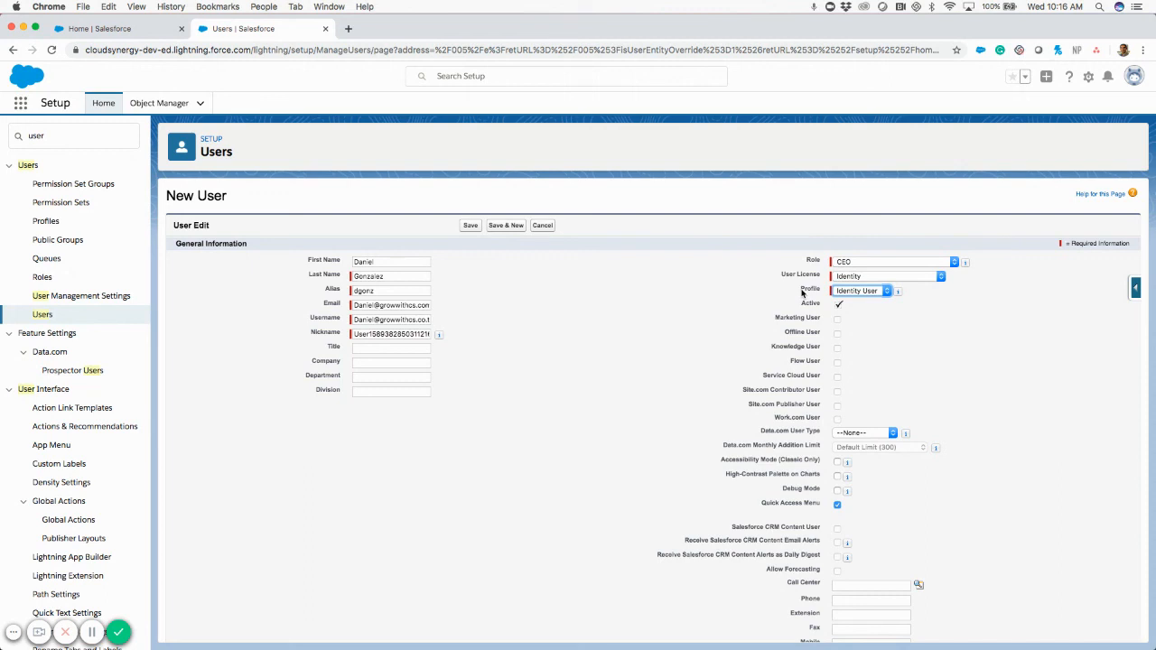
pyautogui.click(810, 261)
# Scroll to the form's bottom and highlight the 'Generate new password and notify user immediately' option.
pyautogui.scroll(-1, 627, 409)
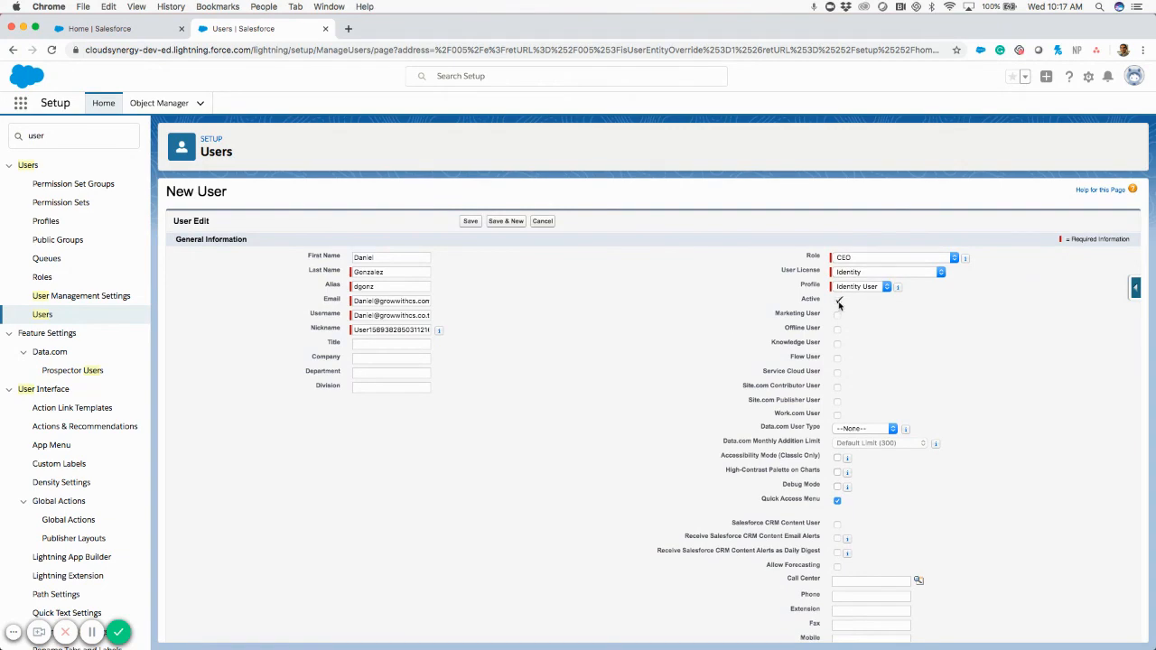
pyautogui.scroll(-8, 672, 358)
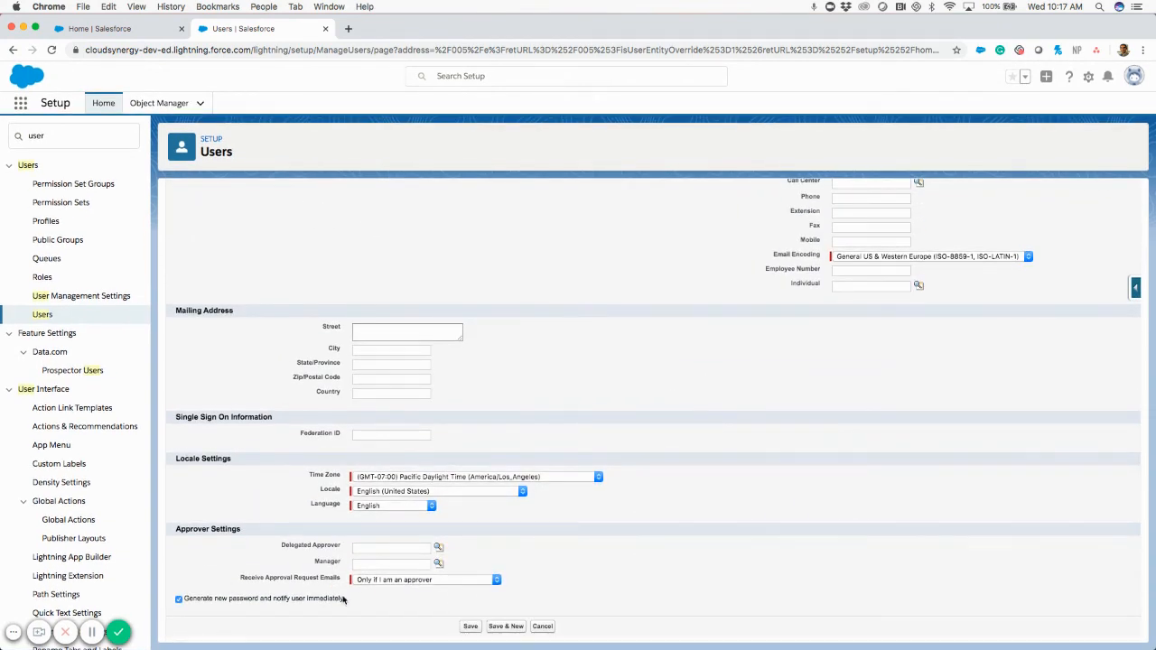
pyautogui.moveTo(347, 601); pyautogui.dragTo(177, 605)
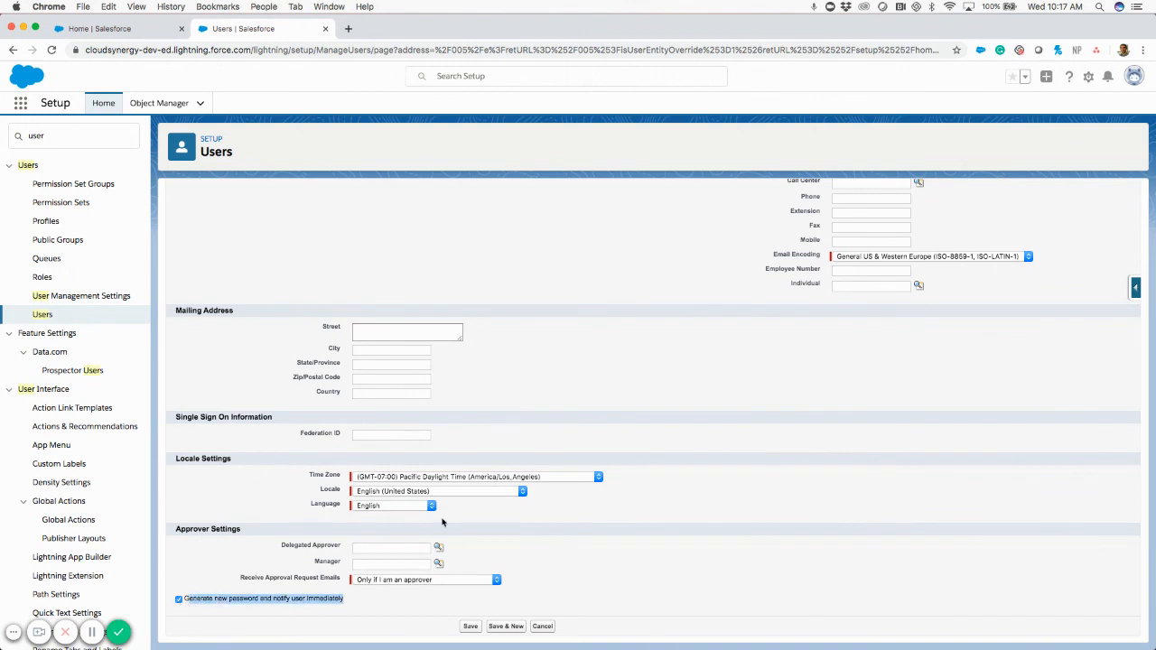